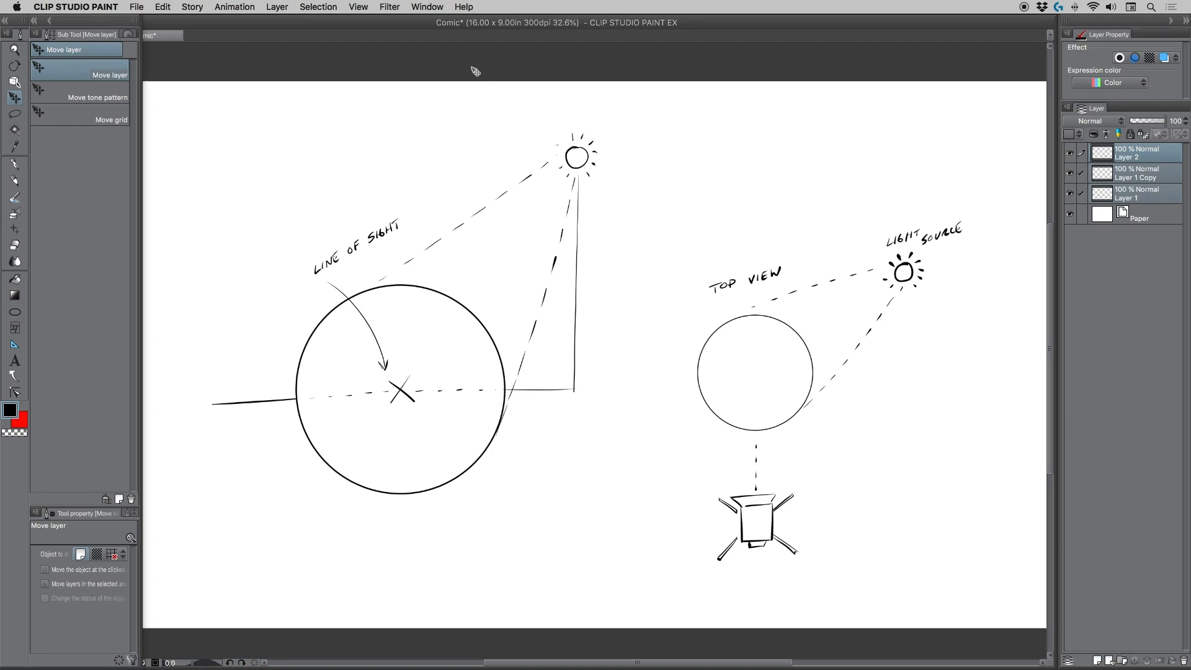
Label the large sphere diagram "#1" and the top-view diagram "#2" with circled handwritten numbers using the G-pen
click(14, 50)
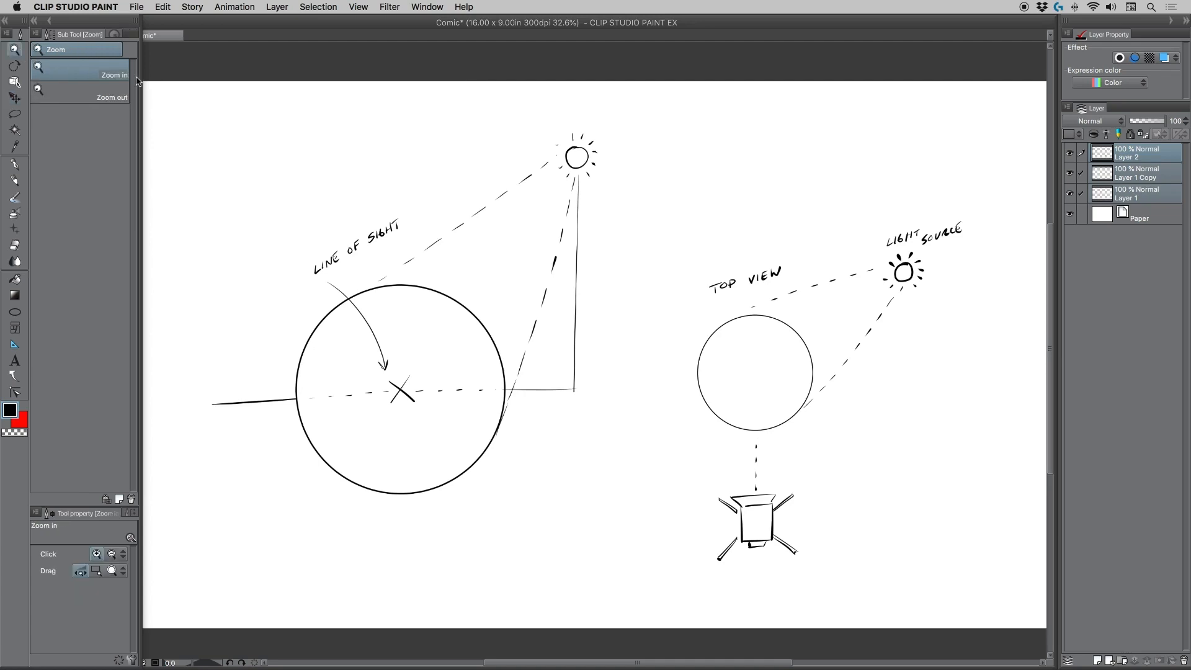
click(664, 465)
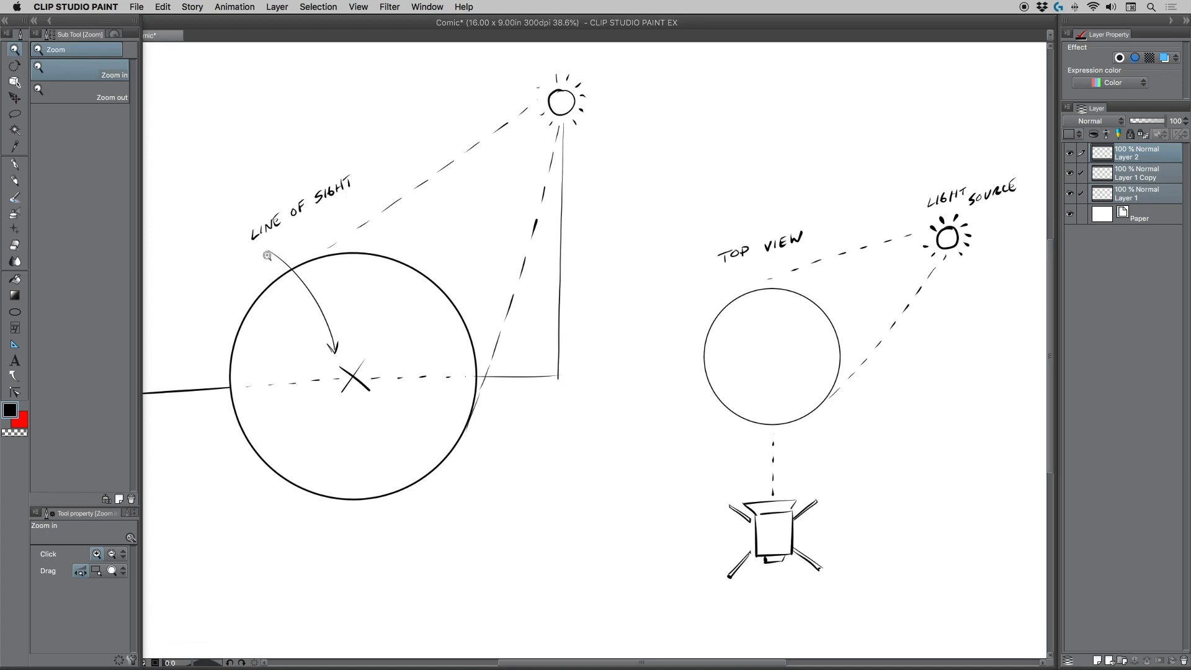
click(14, 164)
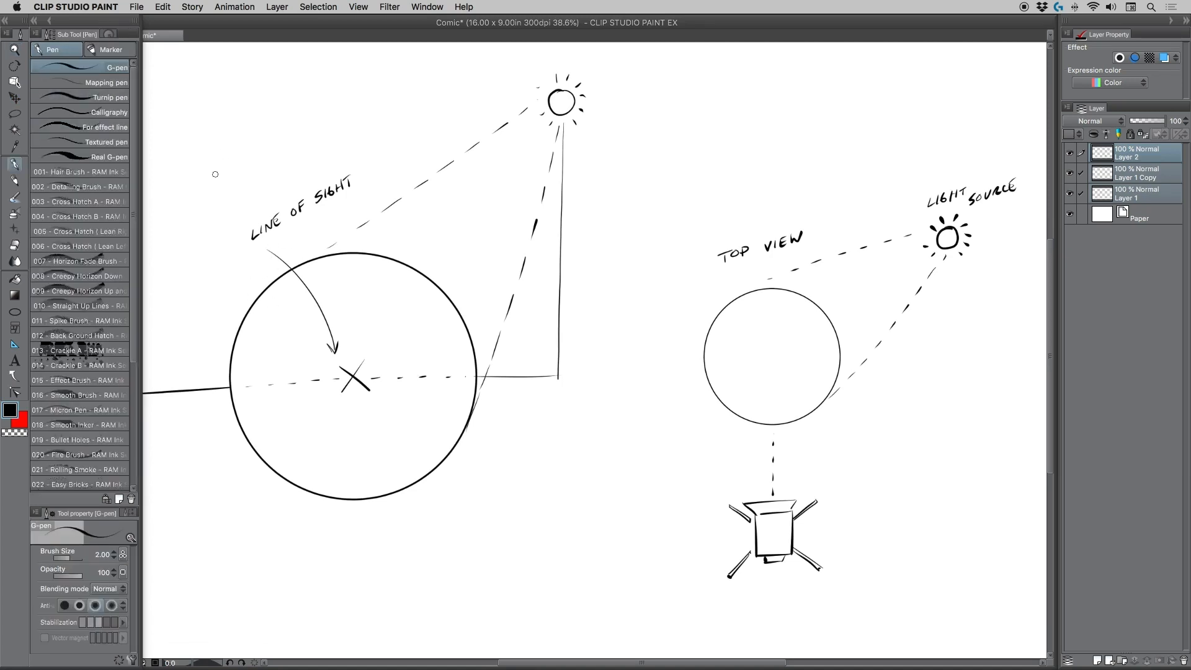
drag(203, 171, 214, 165)
mouse_move(204, 177)
mouse_down()
mouse_move(222, 166)
mouse_move(193, 153)
mouse_up()
mouse_move(712, 184)
mouse_down()
mouse_move(711, 198)
mouse_move(721, 189)
mouse_up()
drag(721, 175, 738, 184)
mouse_move(718, 165)
mouse_down()
mouse_move(706, 175)
mouse_move(718, 165)
mouse_up()
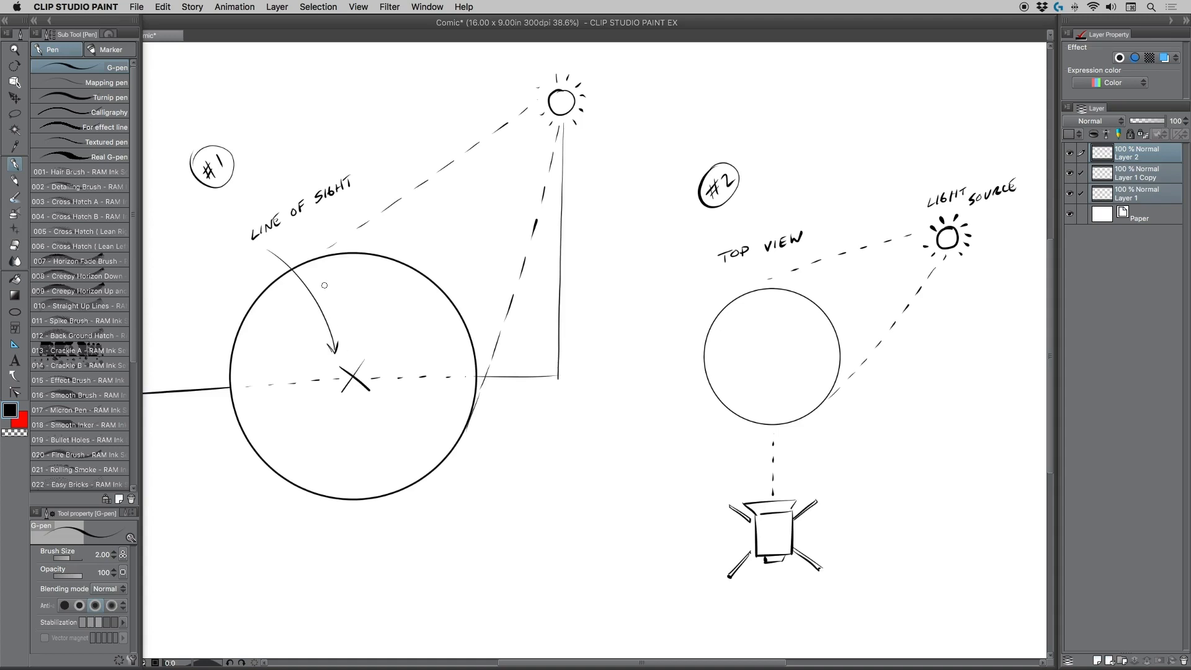
Label the horizon line beside sphere #1 "HL" with an arrow, and mark a small X where the camera's line of sight meets the top-view circle
mouse_move(186, 362)
mouse_down()
mouse_move(185, 382)
mouse_move(199, 349)
mouse_up()
mouse_move(558, 150)
mouse_down()
mouse_move(503, 497)
mouse_move(451, 472)
mouse_move(456, 457)
mouse_up()
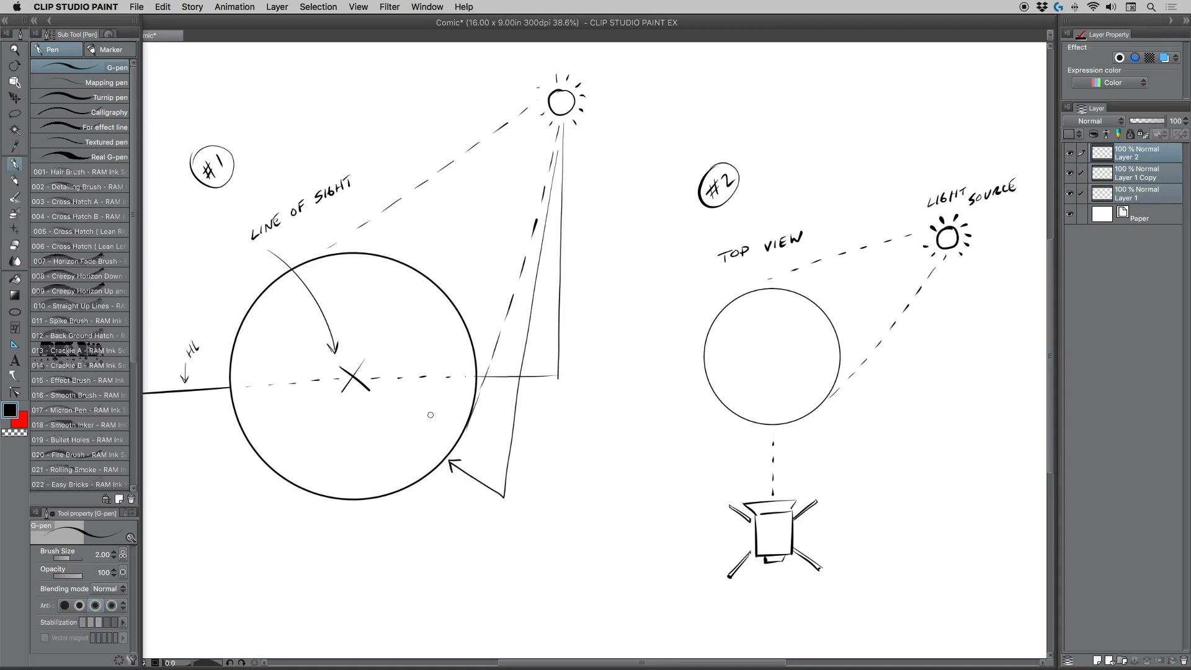
key(super+z)
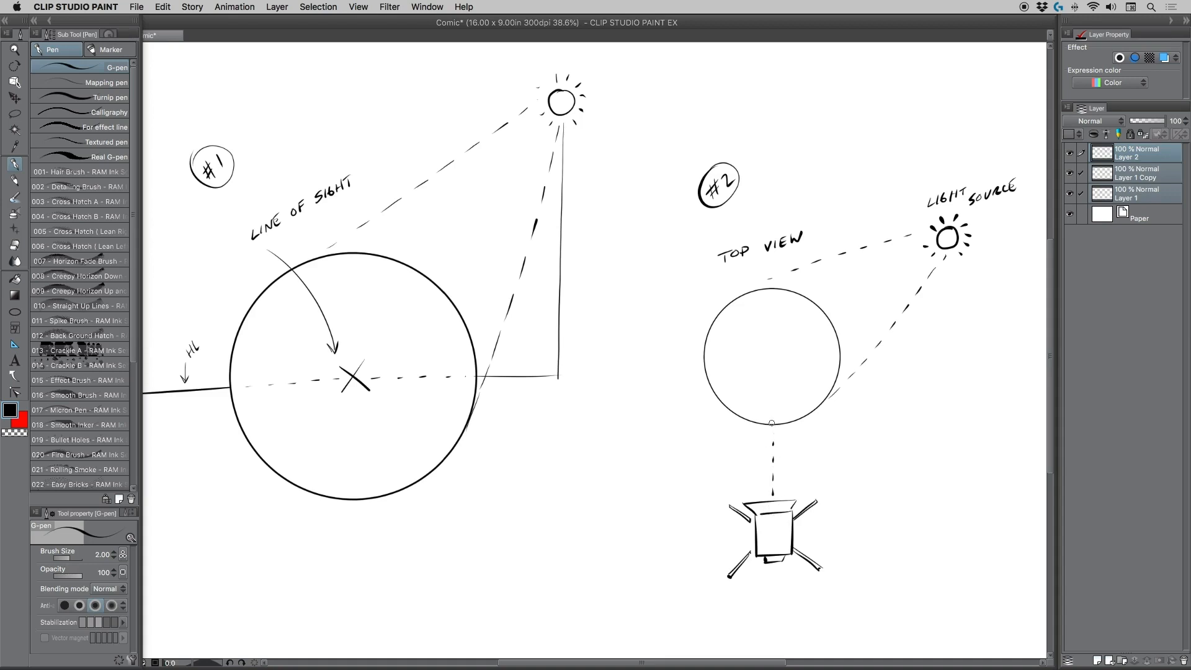
drag(779, 422, 780, 432)
Try a curved shadow boundary bulging toward the light and a light-direction arrow across the top-view sphere
mouse_move(737, 301)
mouse_down()
mouse_move(815, 352)
mouse_move(822, 406)
mouse_up()
mouse_move(884, 268)
mouse_down()
mouse_move(796, 346)
mouse_move(682, 376)
mouse_up()
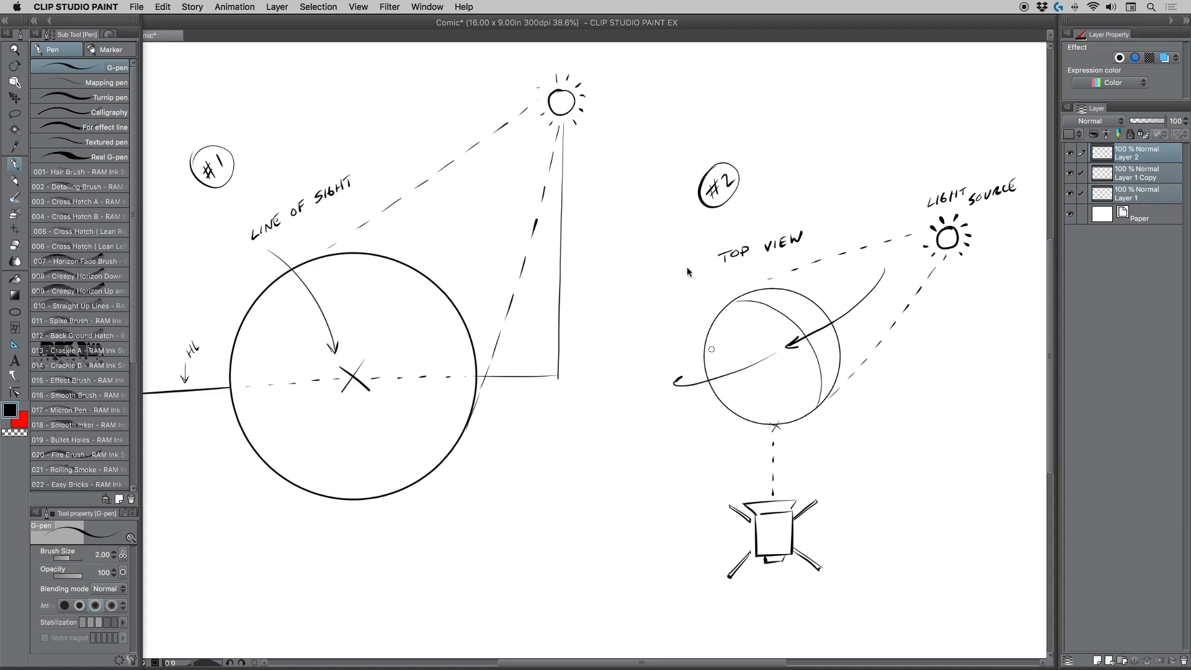
key(super+z)
key(super+z)
key(super+z)
Try a shadow boundary curve bulging away from the light source on the top-view sphere
mouse_move(746, 300)
mouse_down()
mouse_move(809, 339)
mouse_move(806, 410)
mouse_up()
key(super+z)
mouse_move(752, 294)
mouse_down()
mouse_move(809, 404)
mouse_move(820, 400)
mouse_up()
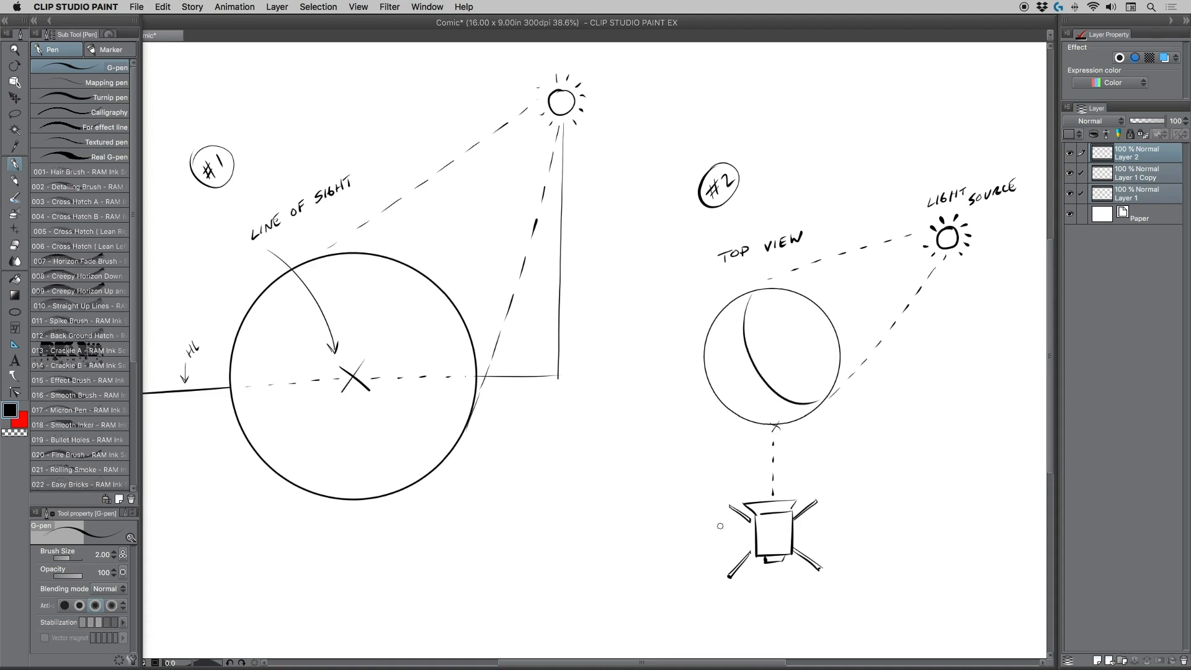
key(super+z)
Draw a curved shadow boundary across sphere #1, bulging toward the light, and add a small arrow pointing at it
mouse_move(278, 285)
mouse_down()
mouse_move(328, 282)
mouse_move(432, 351)
mouse_move(441, 458)
mouse_up()
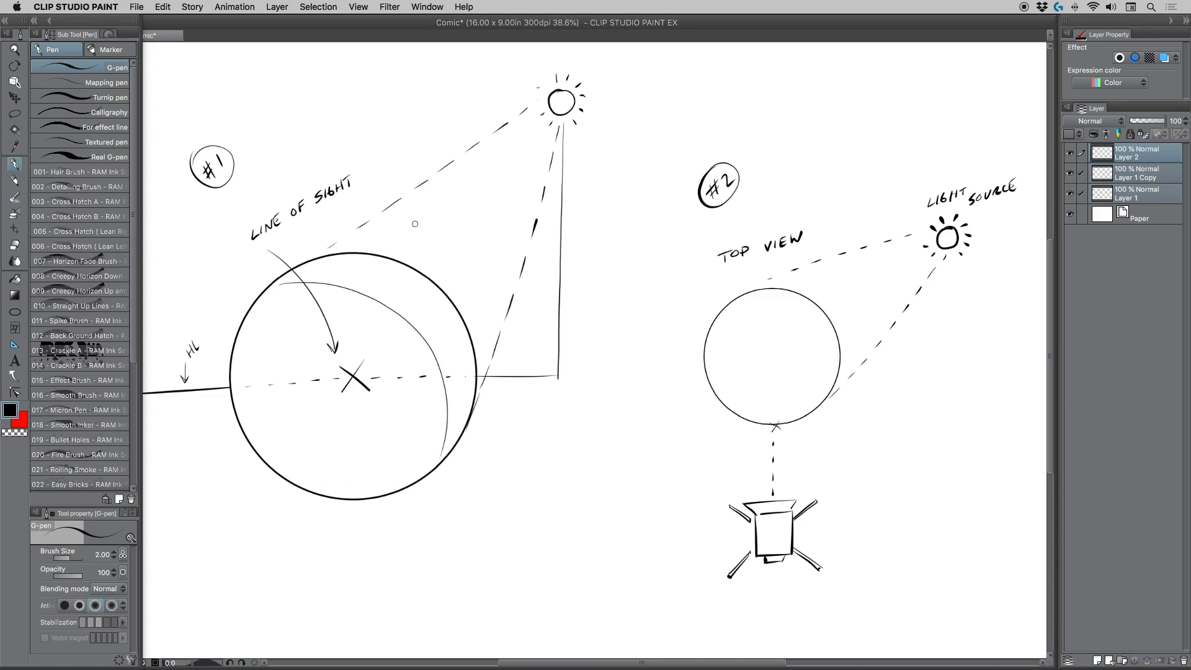
drag(442, 260, 429, 304)
Hatch the ground below the horizon line on both sides of sphere #1 with diagonal strokes
mouse_move(186, 391)
mouse_down()
mouse_move(165, 407)
mouse_move(181, 418)
mouse_move(170, 427)
mouse_up()
drag(222, 392, 180, 441)
mouse_move(233, 407)
mouse_down()
mouse_move(189, 446)
mouse_move(210, 462)
mouse_up()
drag(250, 448, 222, 475)
drag(254, 458, 235, 478)
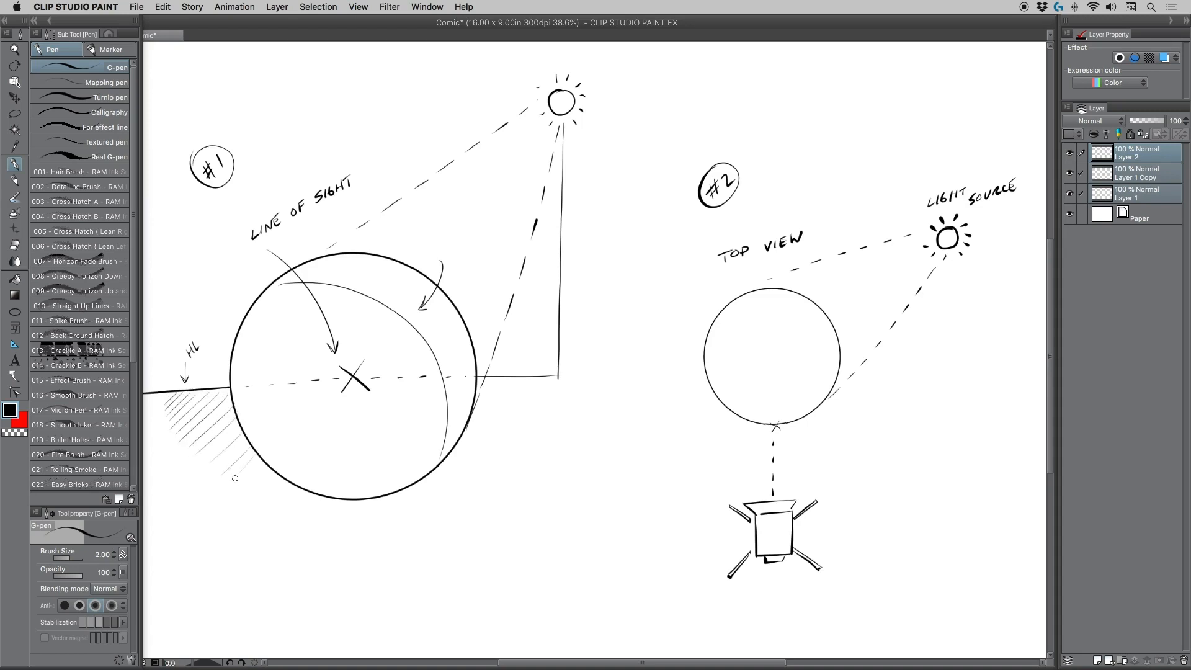
drag(492, 377, 477, 392)
drag(502, 377, 474, 414)
mouse_move(523, 379)
mouse_down()
mouse_move(466, 431)
mouse_move(544, 385)
mouse_move(473, 451)
mouse_up()
mouse_move(555, 390)
mouse_down()
mouse_move(485, 459)
mouse_move(516, 449)
mouse_up()
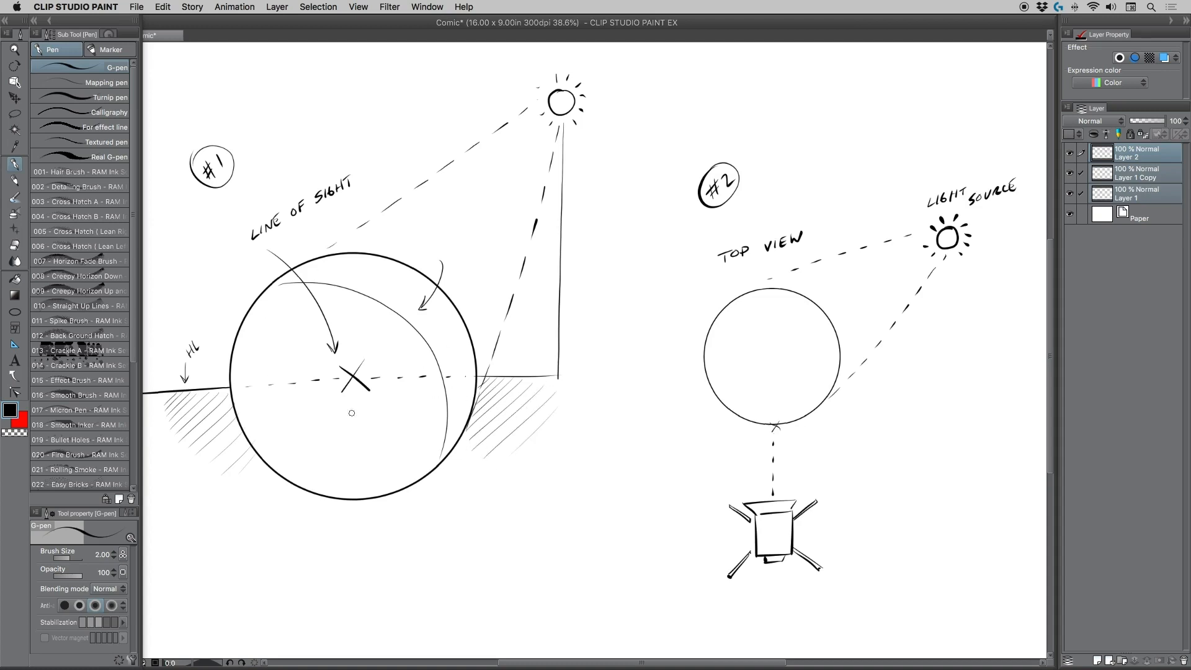